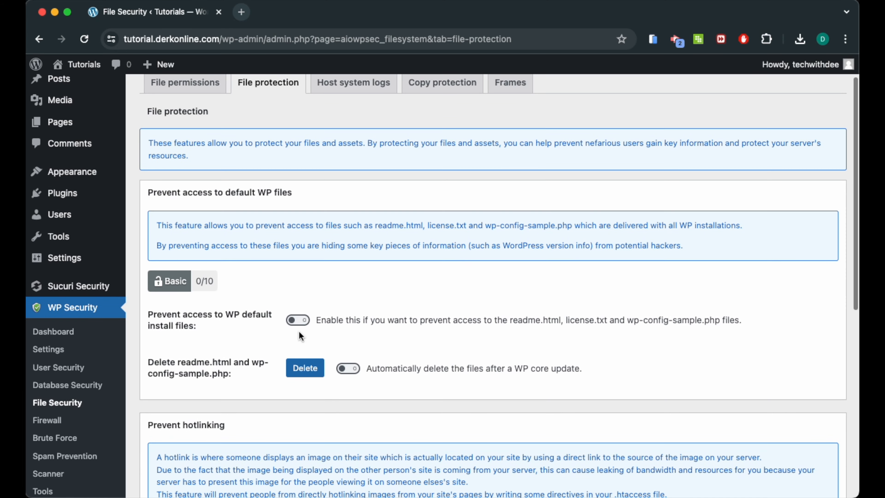
# Enable default-file access blocking, image hotlinking prevention and PHP file editing disabling, and save.
pyautogui.click(298, 320)
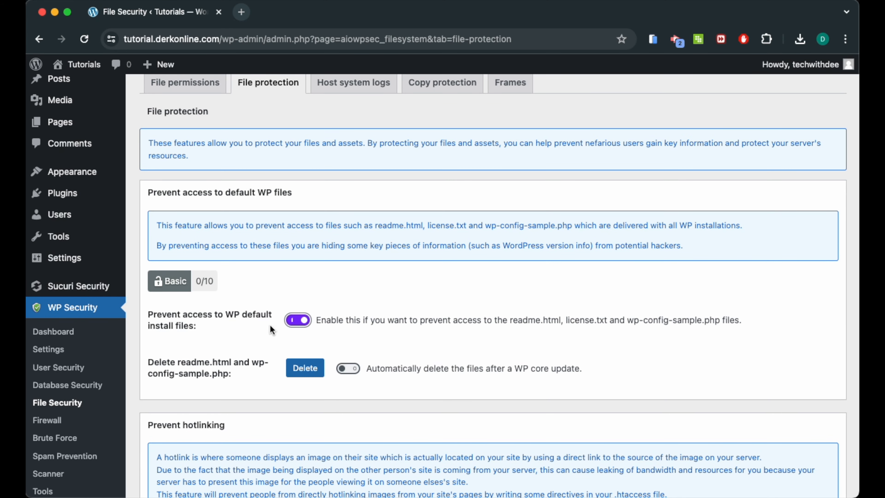
pyautogui.scroll(-6, 268, 327)
pyautogui.click(297, 331)
pyautogui.scroll(-3, 298, 331)
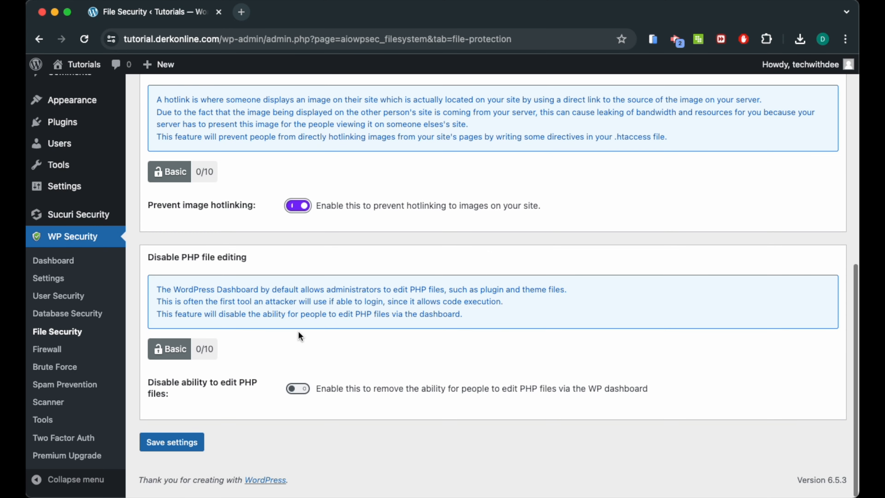
pyautogui.click(297, 395)
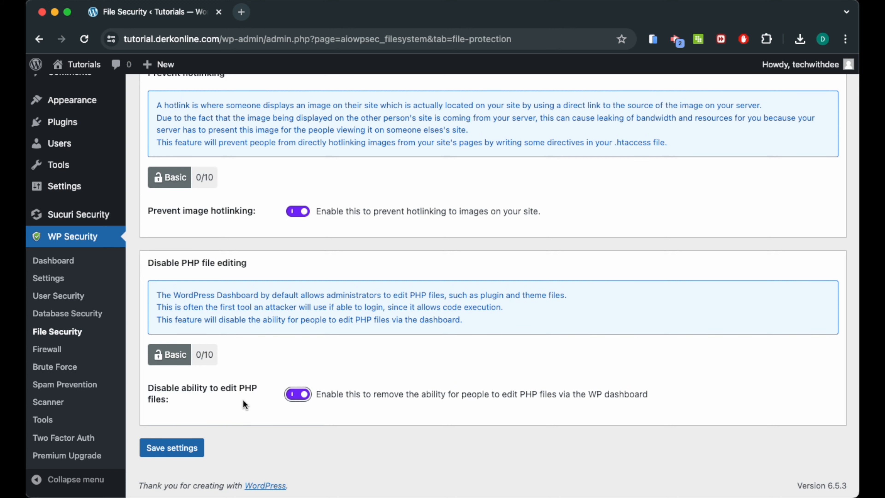
pyautogui.click(182, 449)
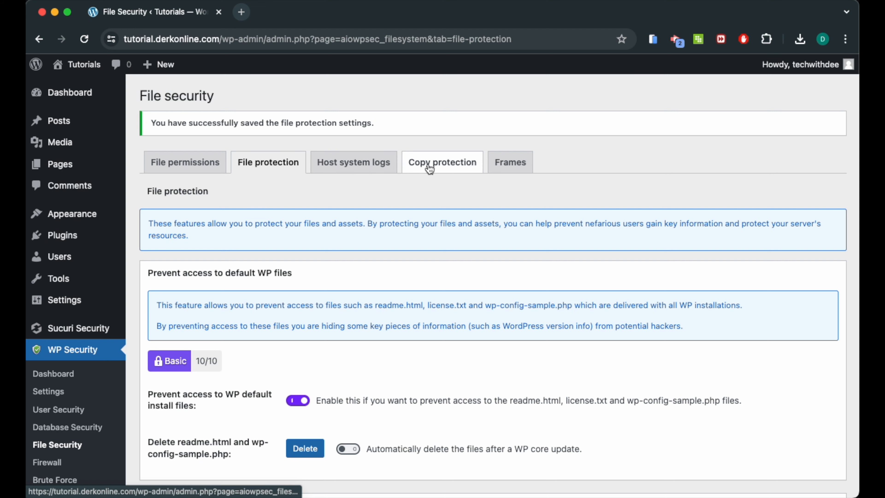
# Copy the copy protection description, then enable and save front-end copy protection.
pyautogui.click(430, 166)
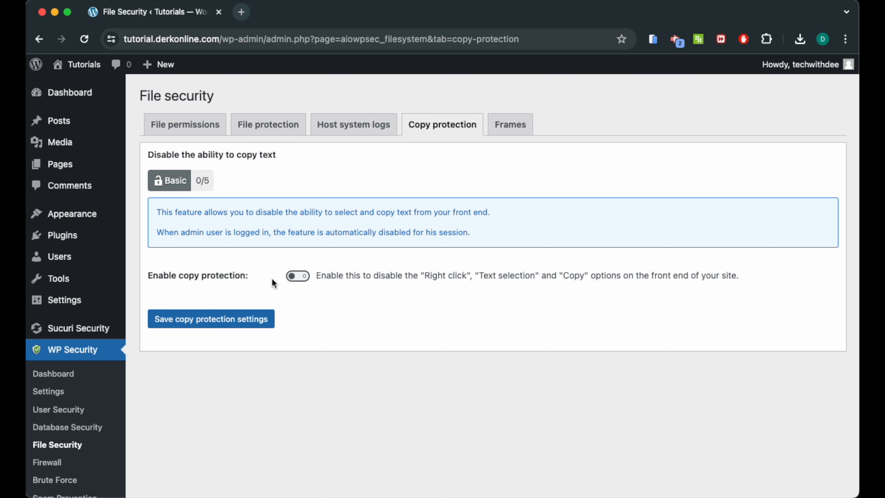
pyautogui.moveTo(251, 274); pyautogui.dragTo(294, 284)
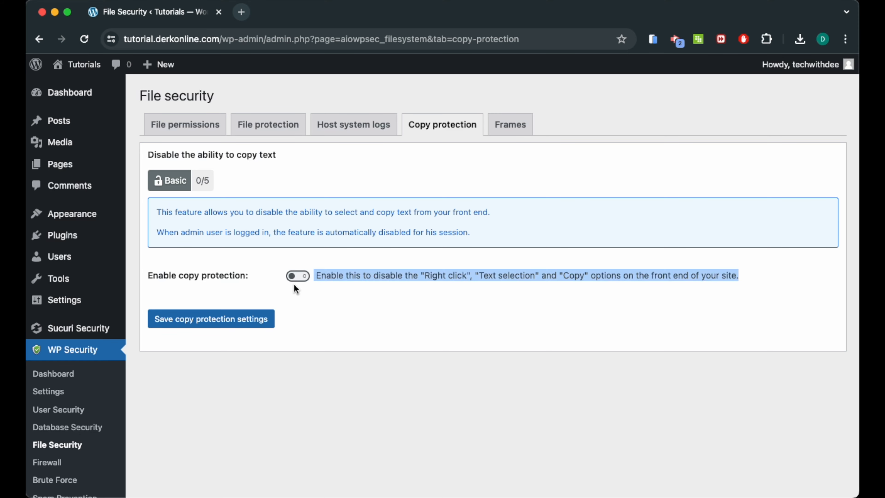
pyautogui.rightClick(337, 275)
pyautogui.click(363, 301)
pyautogui.click(609, 299)
pyautogui.click(249, 326)
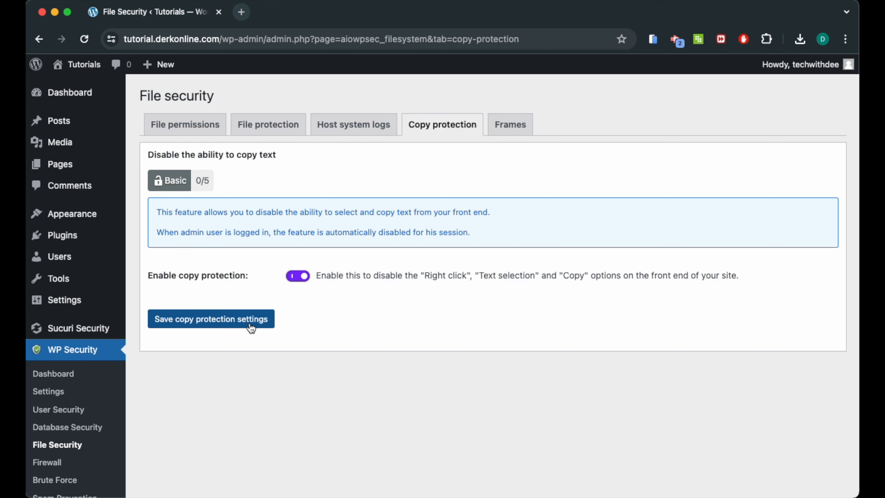
# Enable and save iFrame protection on the Frames tab.
pyautogui.click(516, 164)
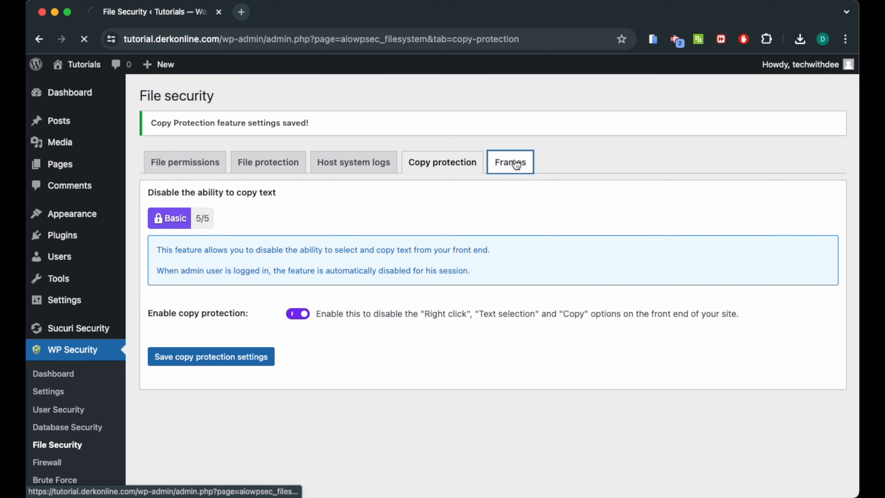
pyautogui.click(299, 279)
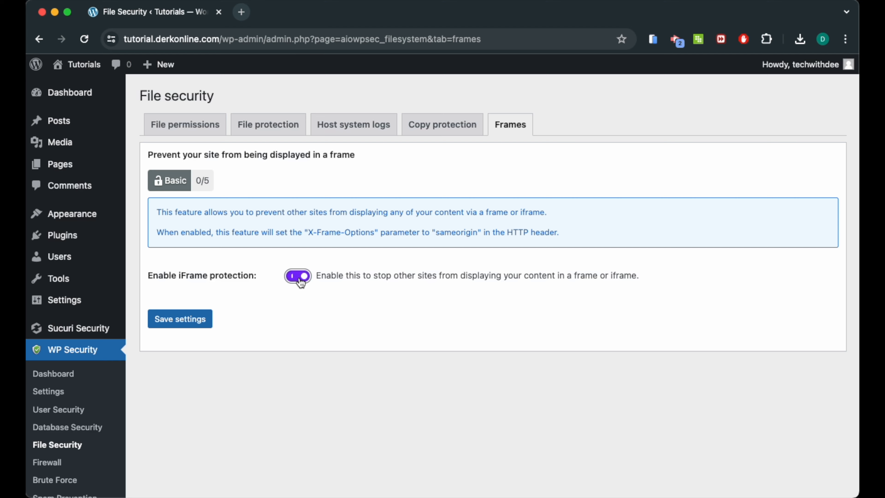
pyautogui.click(193, 321)
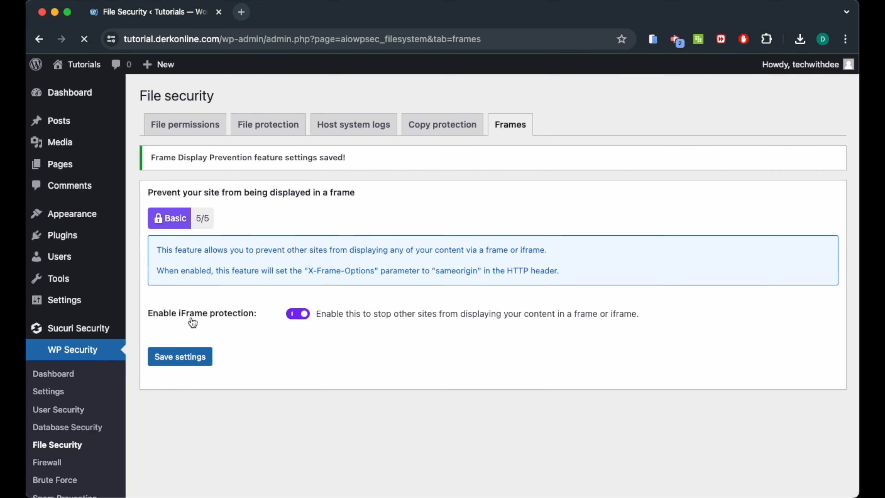
pyautogui.scroll(-5, 197, 322)
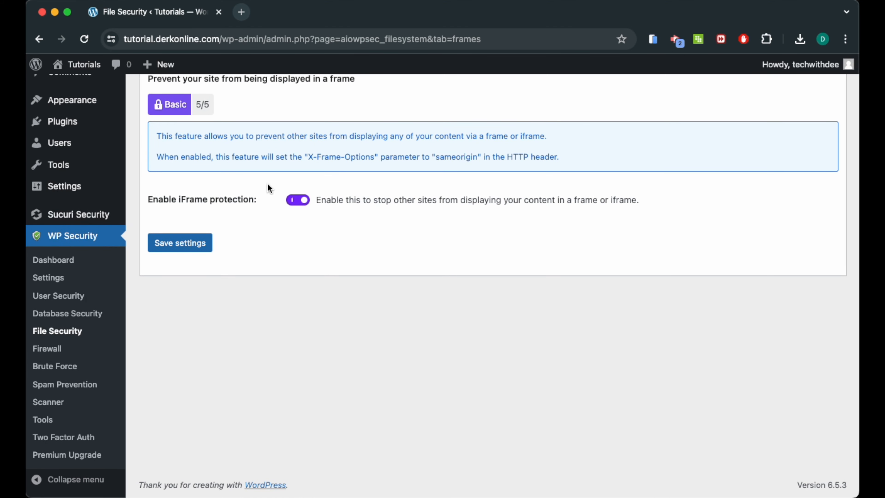
pyautogui.scroll(1, 267, 184)
pyautogui.click(45, 370)
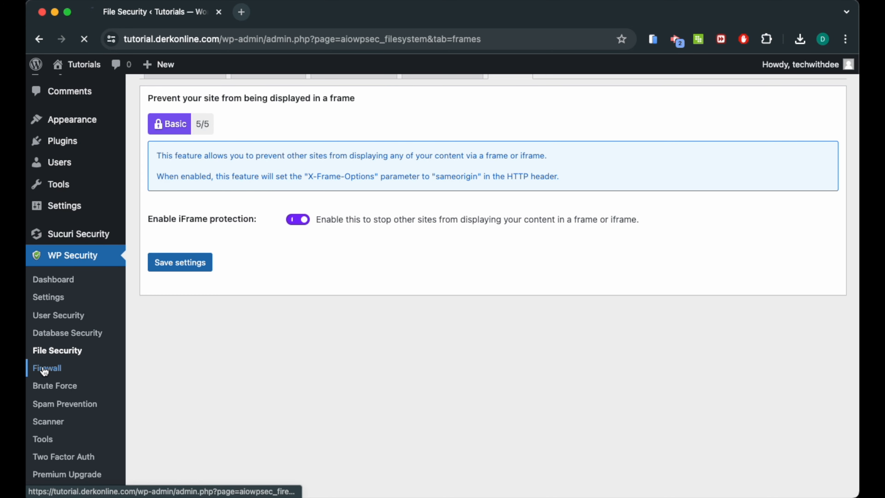
# Toggle on XML-RPC blocking, pingback disabling, feed disabling, proxy-comment, bad query-string and advanced character filters.
pyautogui.scroll(-5, 298, 251)
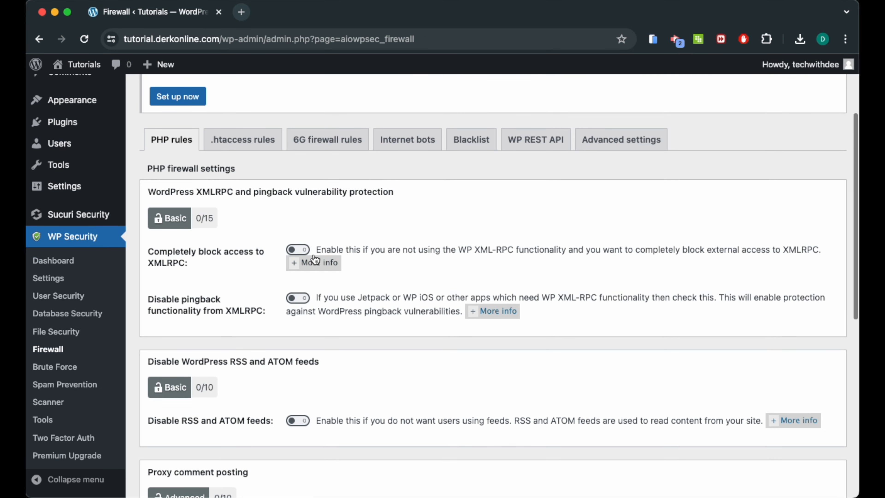
pyautogui.click(298, 250)
pyautogui.click(298, 297)
pyautogui.scroll(-3, 298, 314)
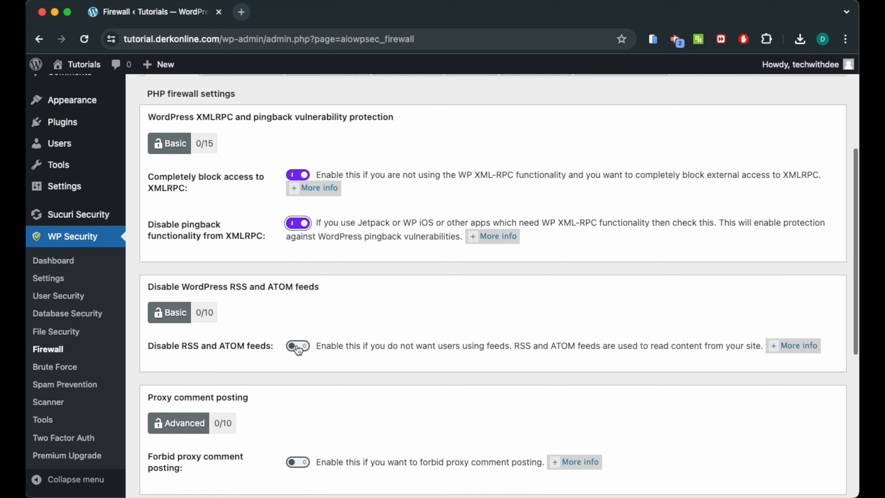
pyautogui.click(298, 347)
pyautogui.scroll(-3, 297, 343)
pyautogui.click(297, 353)
pyautogui.scroll(1, 296, 359)
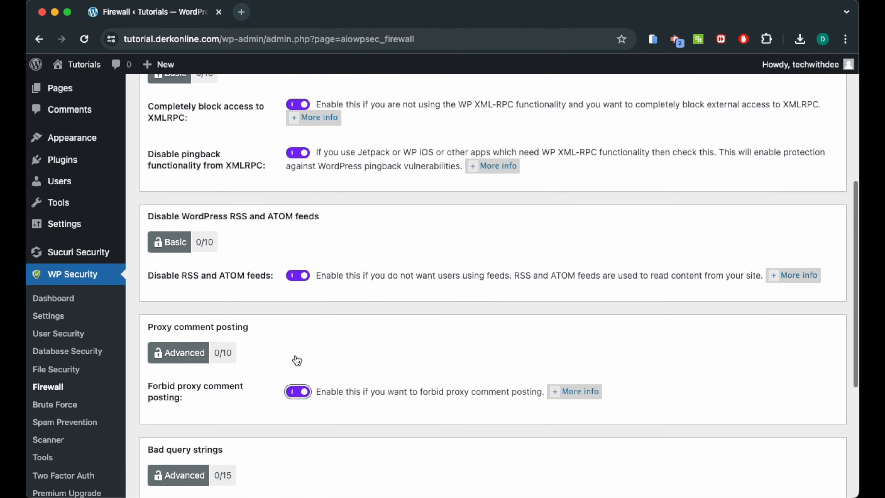
pyautogui.scroll(-6, 295, 356)
pyautogui.click(298, 277)
pyautogui.click(298, 394)
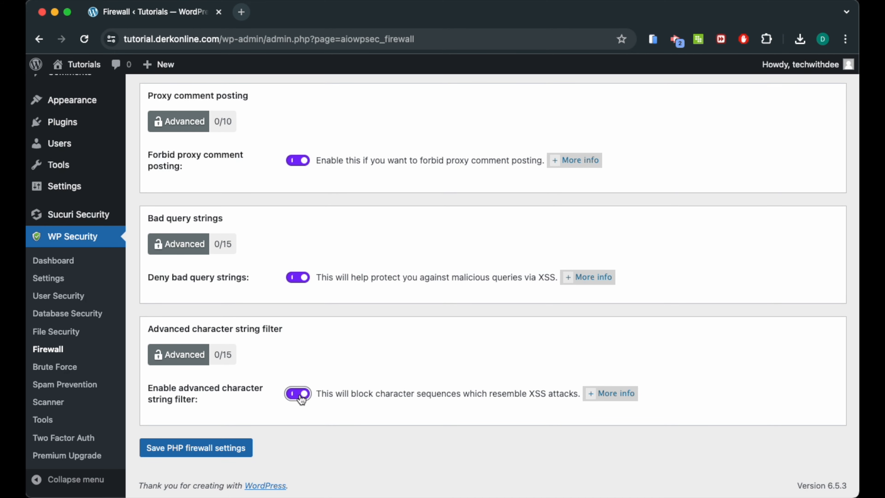
pyautogui.scroll(10, 300, 395)
pyautogui.scroll(3, 299, 394)
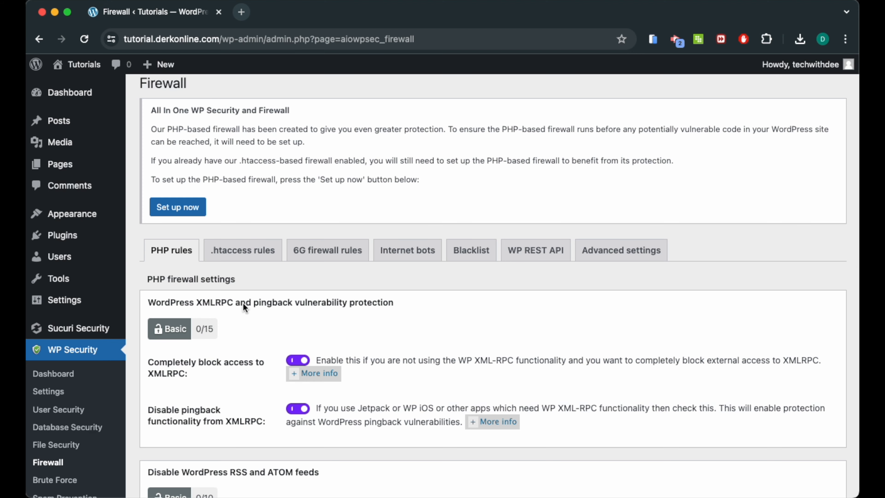
# Re-apply the XML-RPC, feed, proxy-comment, query-string and character string filters on PHP rules, and save.
pyautogui.click(246, 256)
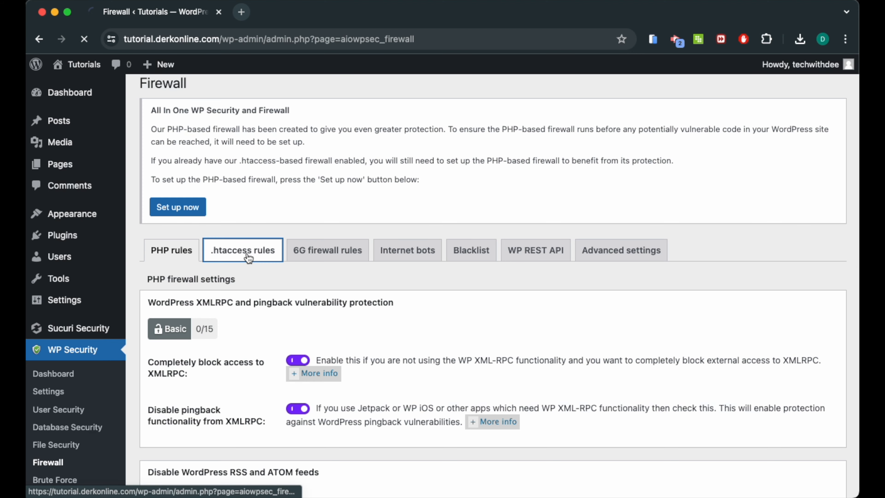
pyautogui.click(179, 261)
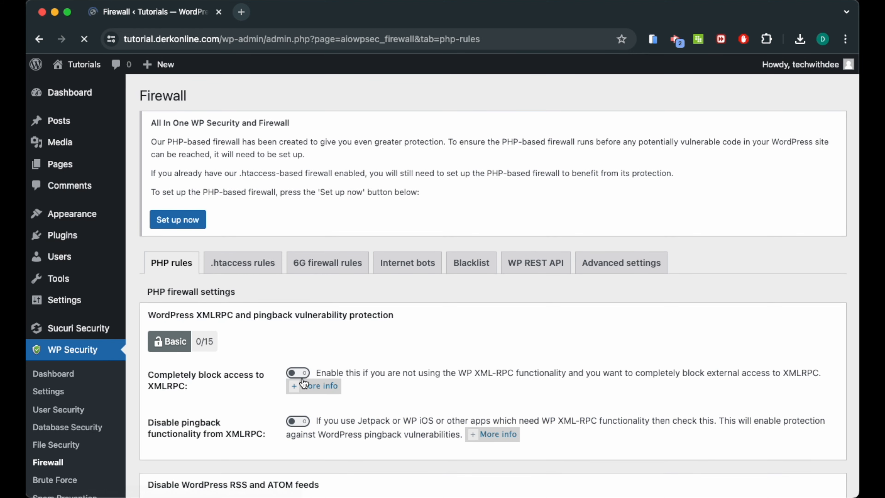
pyautogui.click(298, 374)
pyautogui.click(298, 421)
pyautogui.scroll(-5, 298, 421)
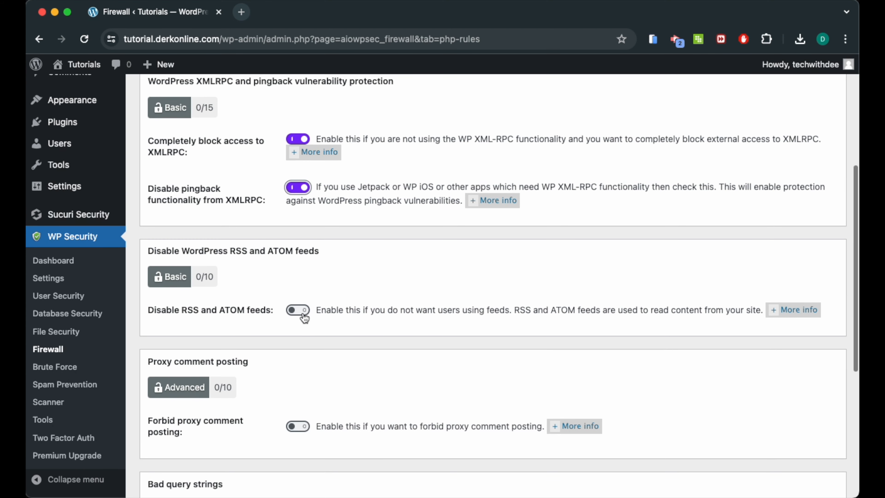
pyautogui.click(298, 309)
pyautogui.click(298, 425)
pyautogui.scroll(-4, 298, 391)
pyautogui.click(298, 372)
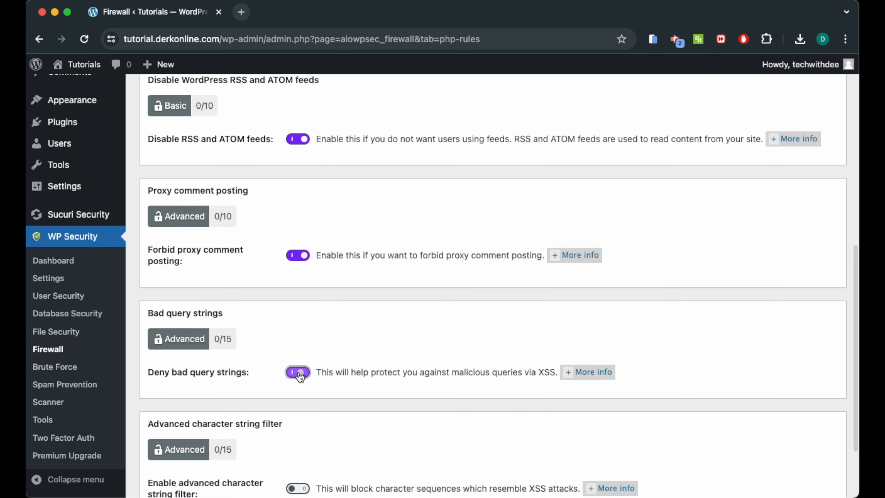
pyautogui.scroll(-3, 298, 361)
pyautogui.click(297, 391)
pyautogui.click(212, 447)
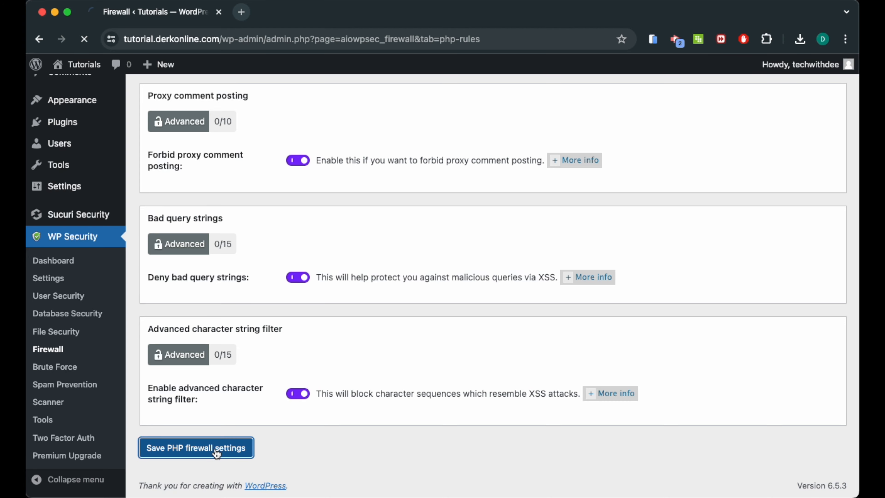
pyautogui.click(247, 299)
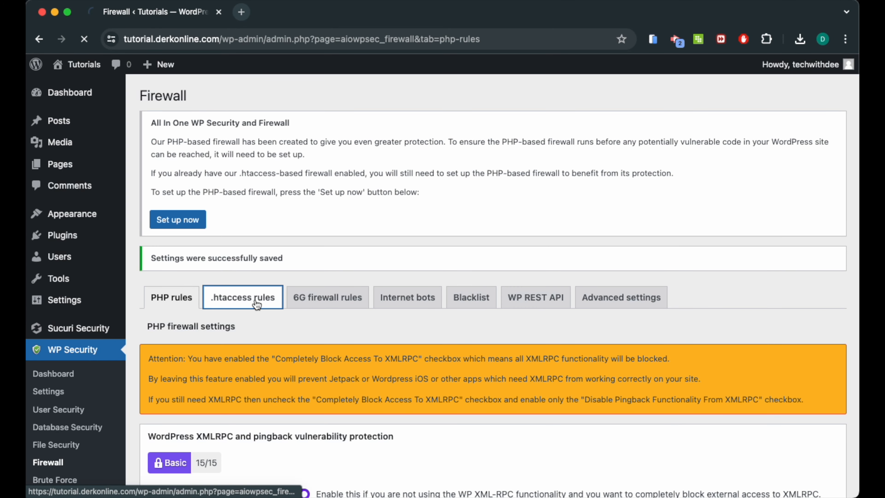
# Enable basic firewall protection, keeping the max file upload size at 100.
pyautogui.scroll(-5, 257, 305)
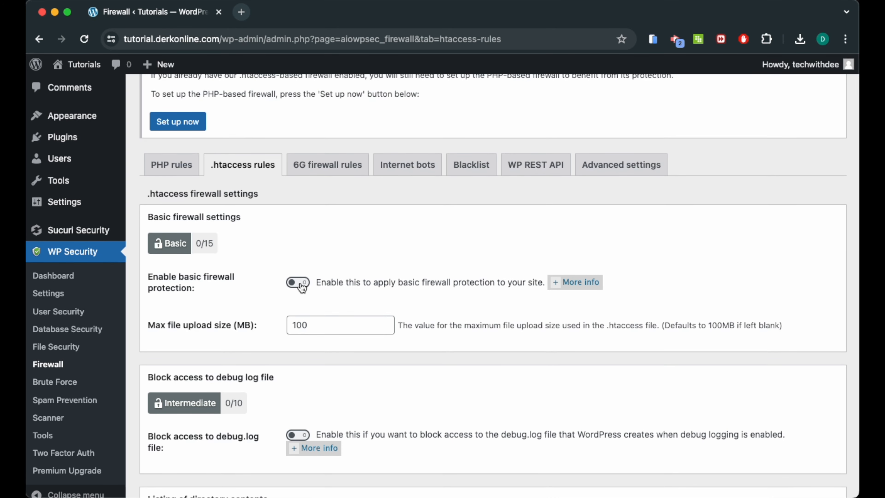
pyautogui.click(302, 285)
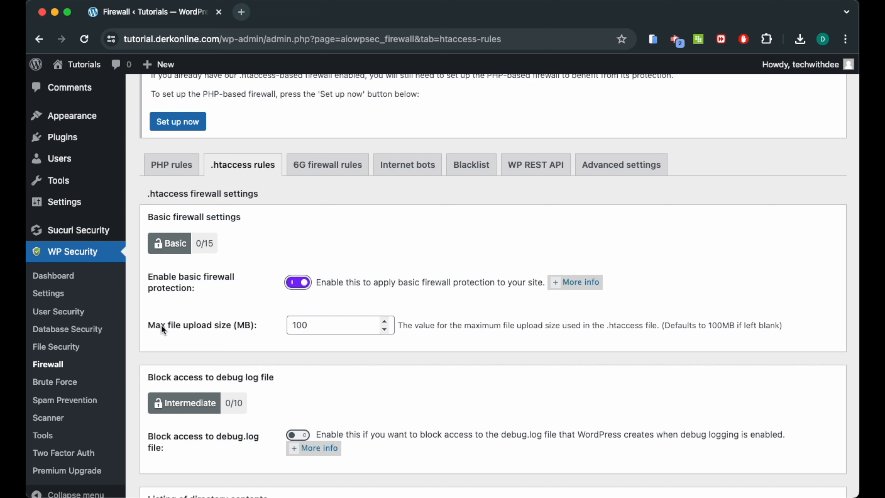
pyautogui.doubleClick(315, 326)
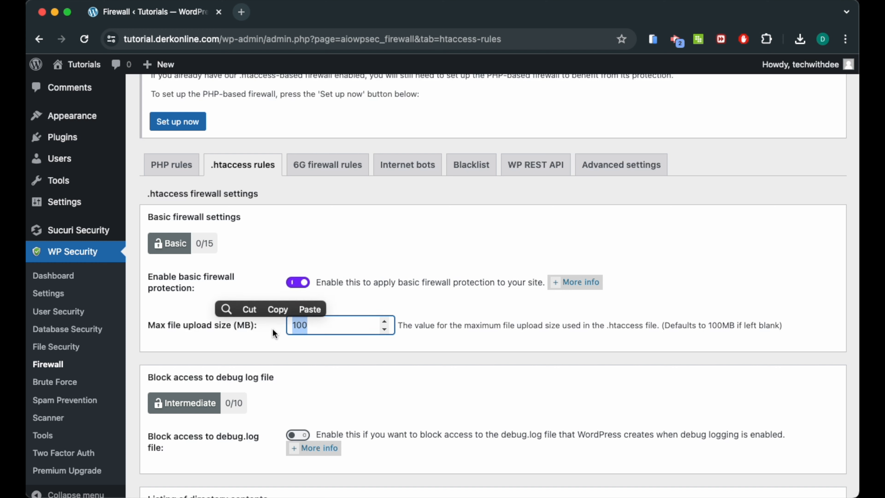
pyautogui.click(302, 328)
# Block debug.log access, disable index views and trace/track, and save the .htaccess rules.
pyautogui.scroll(-2, 281, 381)
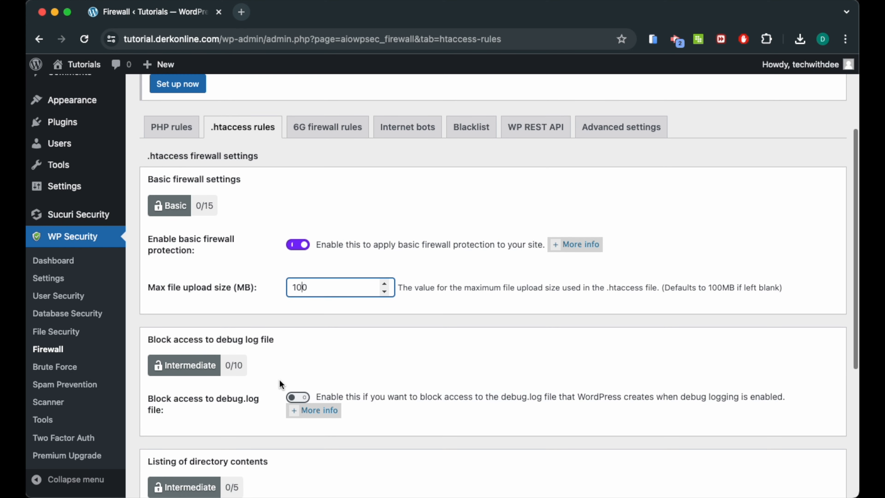
pyautogui.click(298, 397)
pyautogui.scroll(-3, 294, 401)
pyautogui.scroll(-1, 294, 406)
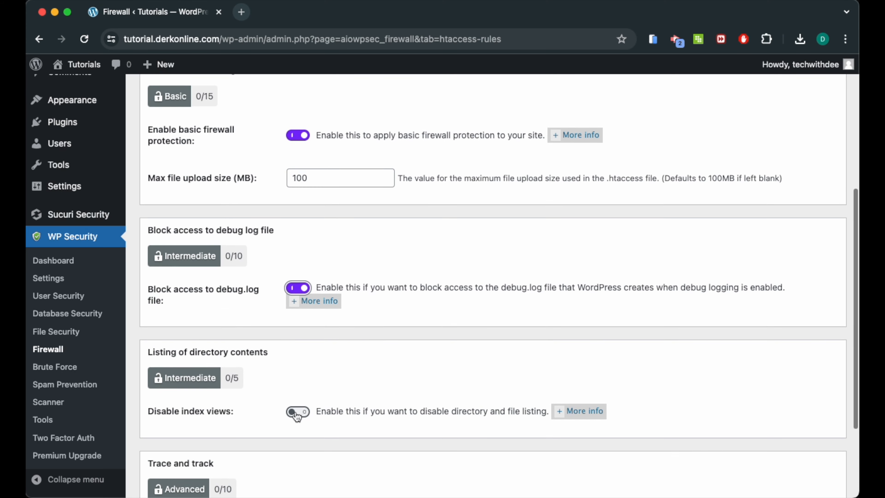
pyautogui.click(297, 412)
pyautogui.scroll(-4, 297, 415)
pyautogui.click(298, 406)
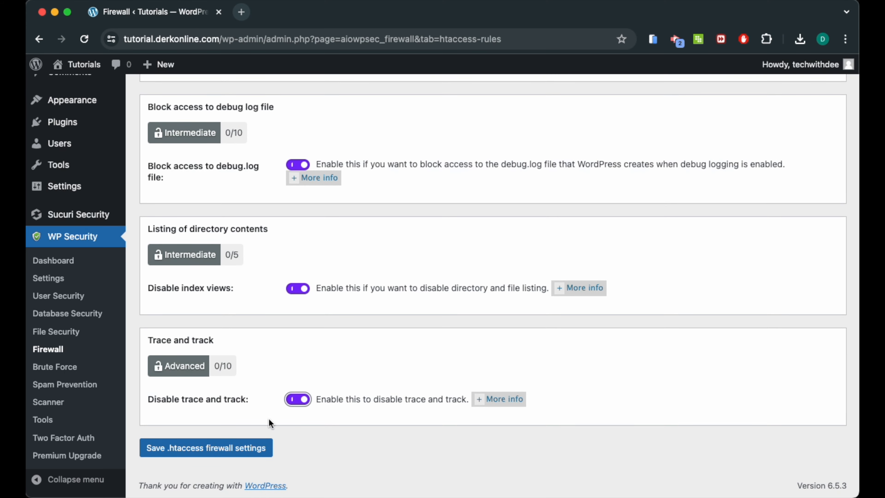
pyautogui.click(236, 449)
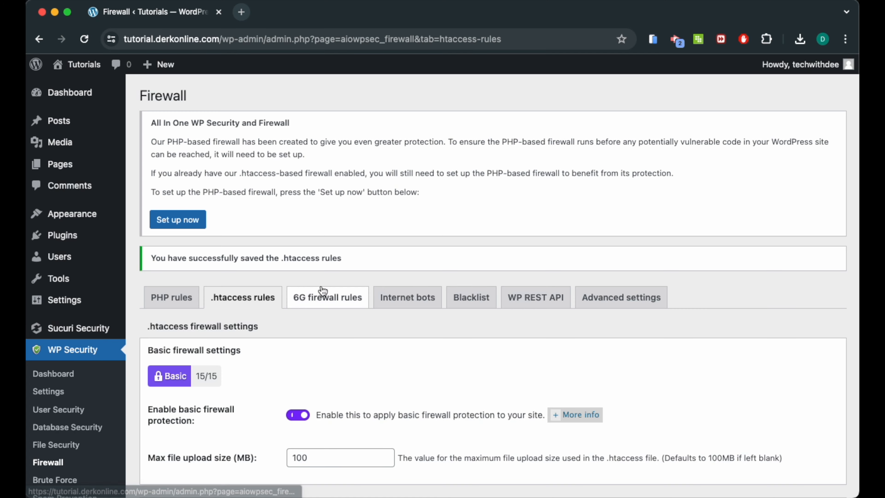
pyautogui.click(342, 308)
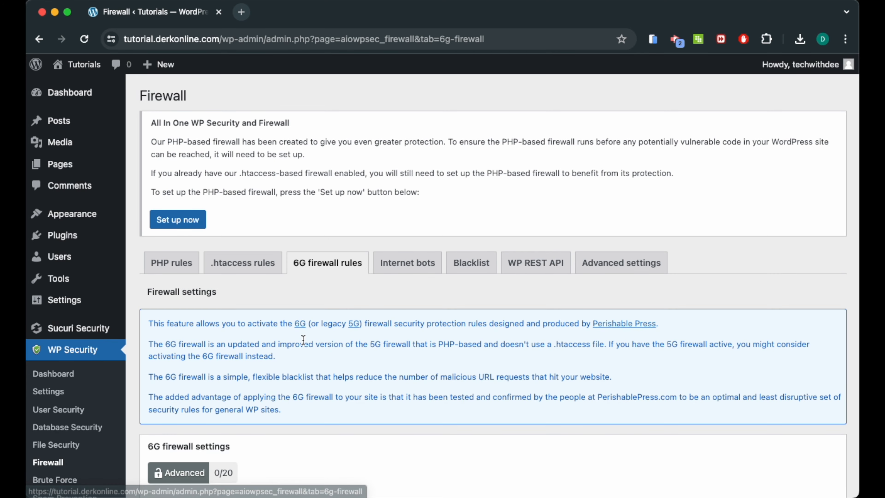
# Enable and save 6G firewall protection, leaving legacy 5G off.
pyautogui.scroll(-5, 303, 339)
pyautogui.click(295, 324)
pyautogui.scroll(-3, 296, 326)
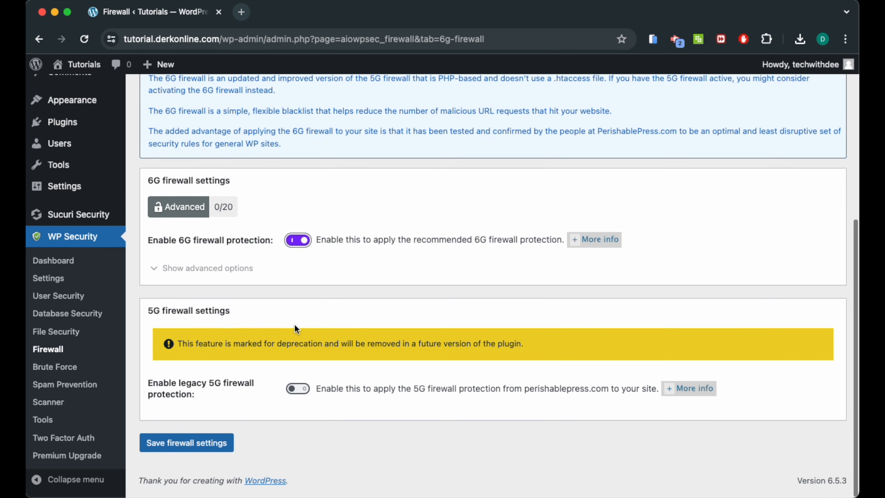
pyautogui.click(188, 447)
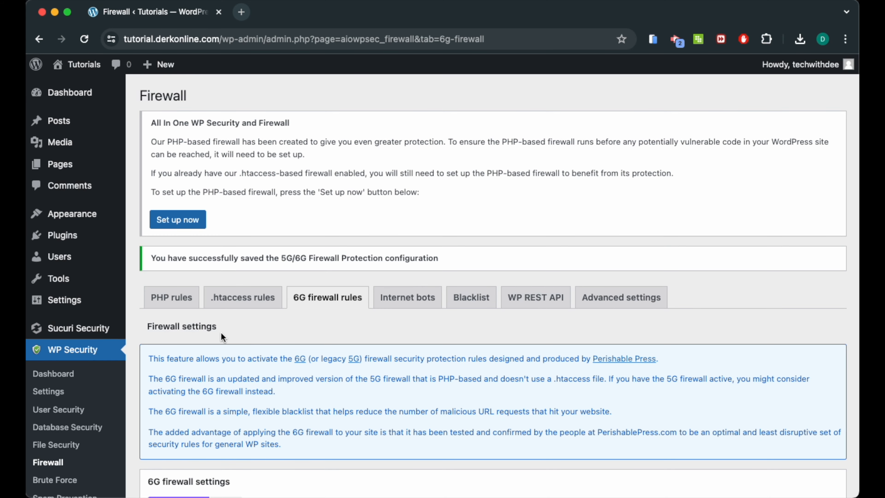
pyautogui.scroll(-4, 237, 356)
pyautogui.scroll(-3, 201, 386)
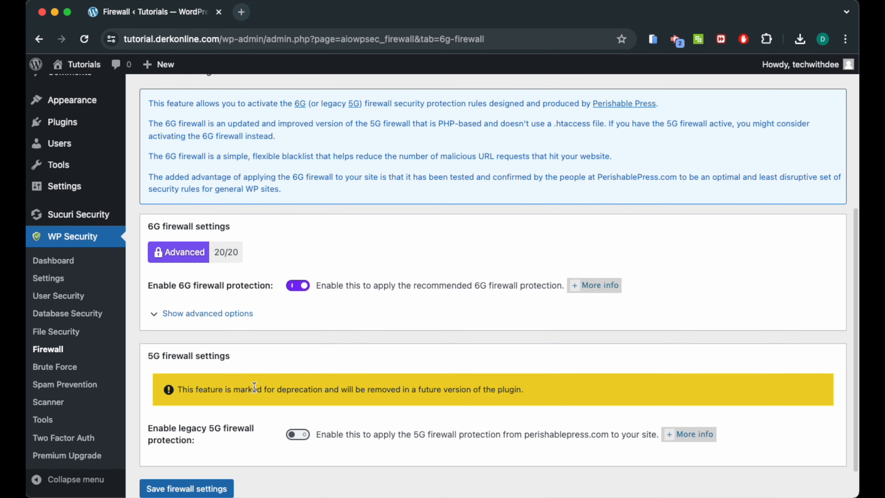
pyautogui.moveTo(252, 388); pyautogui.dragTo(310, 389)
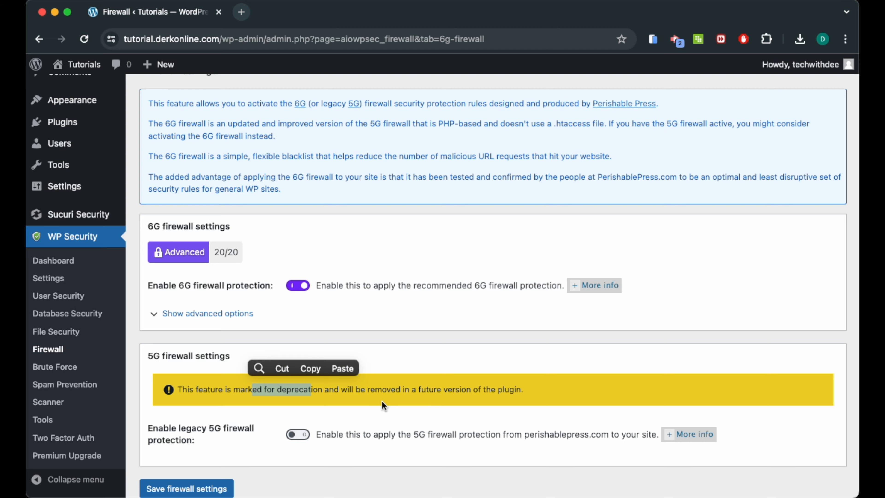
pyautogui.scroll(7, 411, 322)
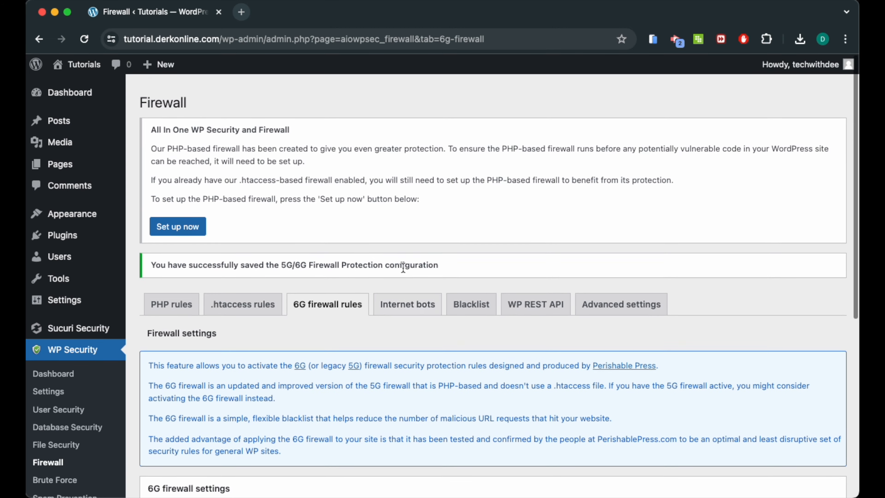
# On Internet bots, block fake Googlebots and ban blank-header POST requests, then save.
pyautogui.click(397, 297)
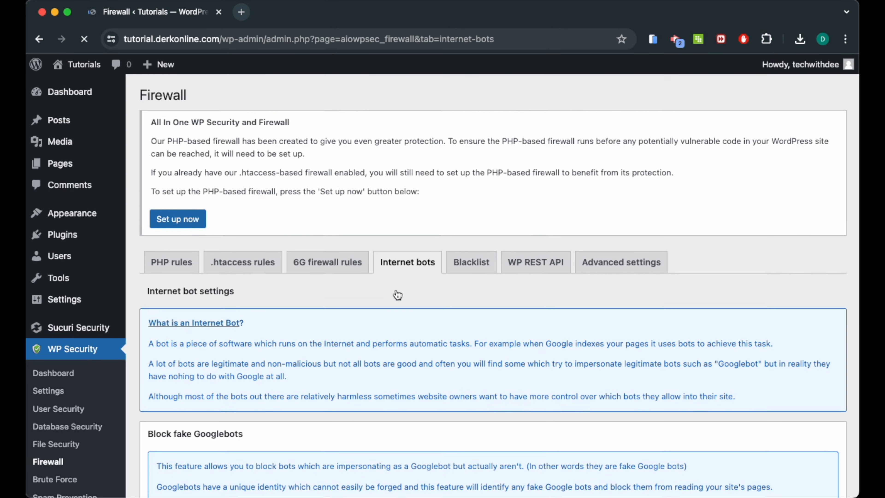
pyautogui.scroll(-5, 395, 292)
pyautogui.click(298, 380)
pyautogui.scroll(-3, 300, 383)
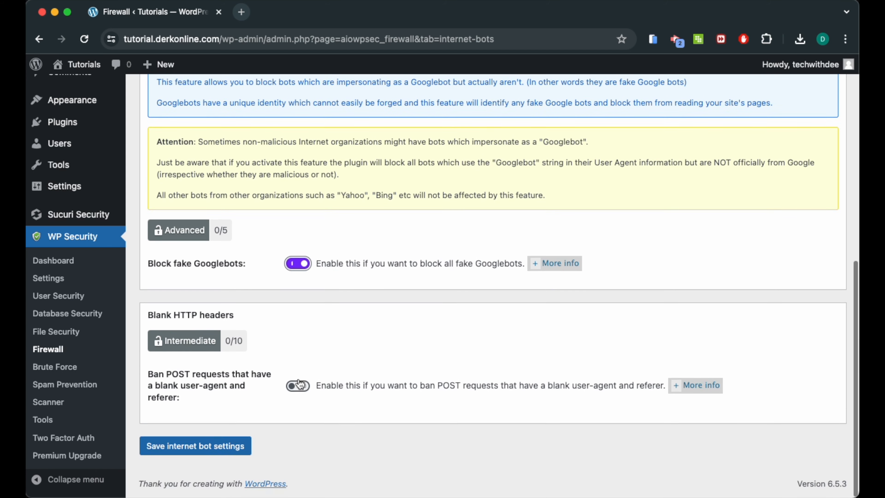
pyautogui.click(297, 388)
pyautogui.click(230, 448)
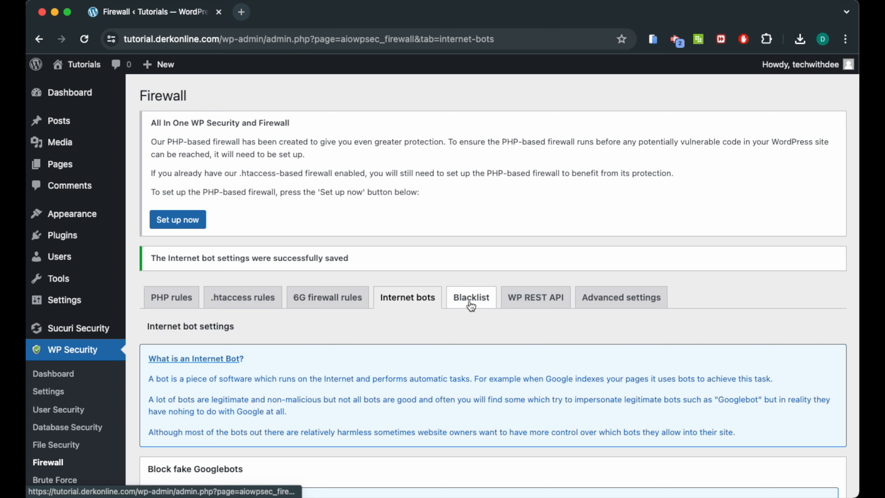
# Review the IP and user agent blacklist settings.
pyautogui.click(471, 301)
pyautogui.scroll(-8, 471, 306)
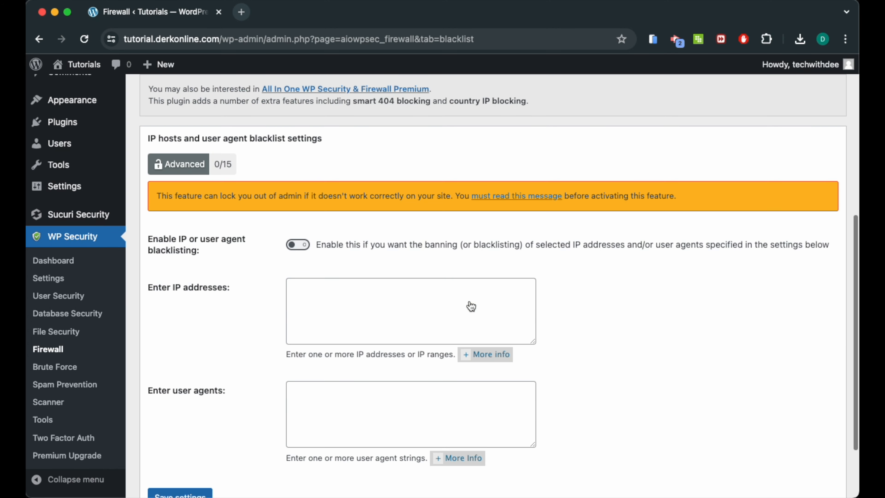
pyautogui.scroll(7, 404, 263)
pyautogui.scroll(-4, 404, 267)
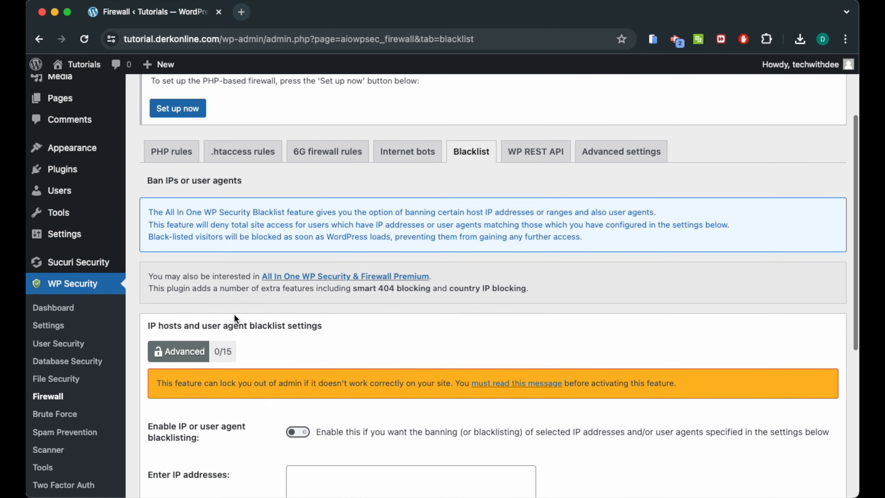
pyautogui.click(55, 367)
pyautogui.click(63, 386)
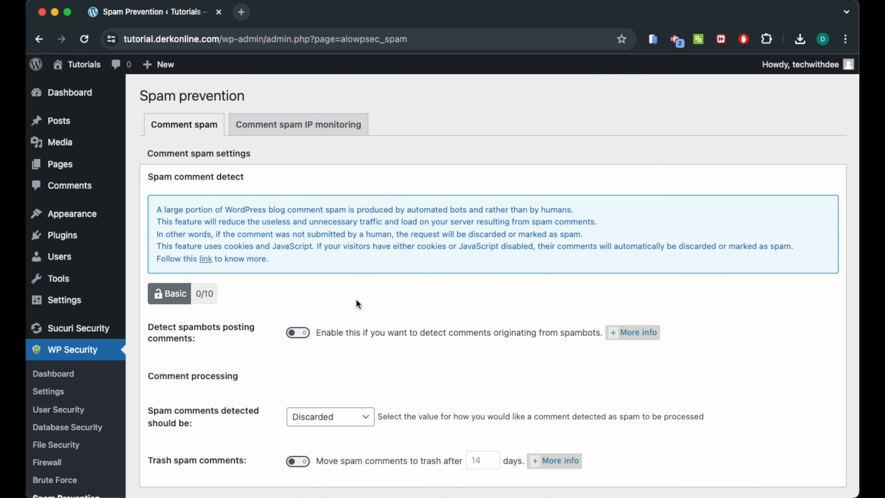
# Turn on spambot comment detection and 14-day spam comment trashing, and save.
pyautogui.click(298, 333)
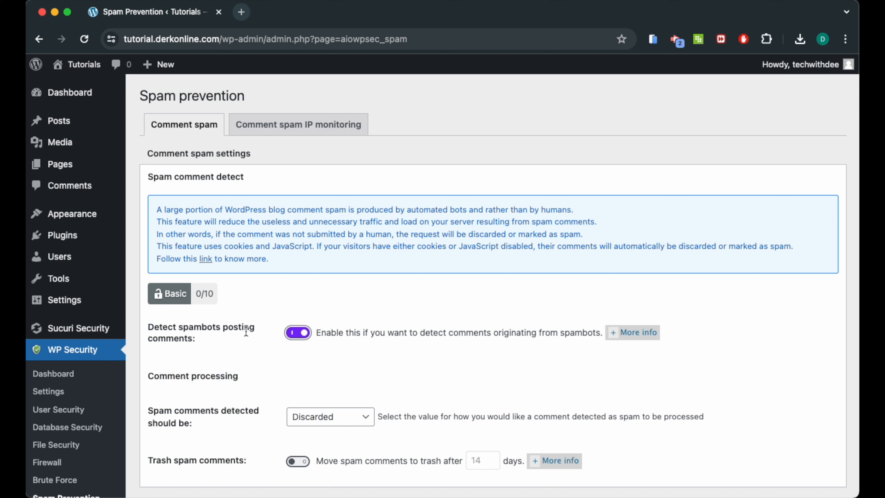
pyautogui.scroll(-3, 299, 345)
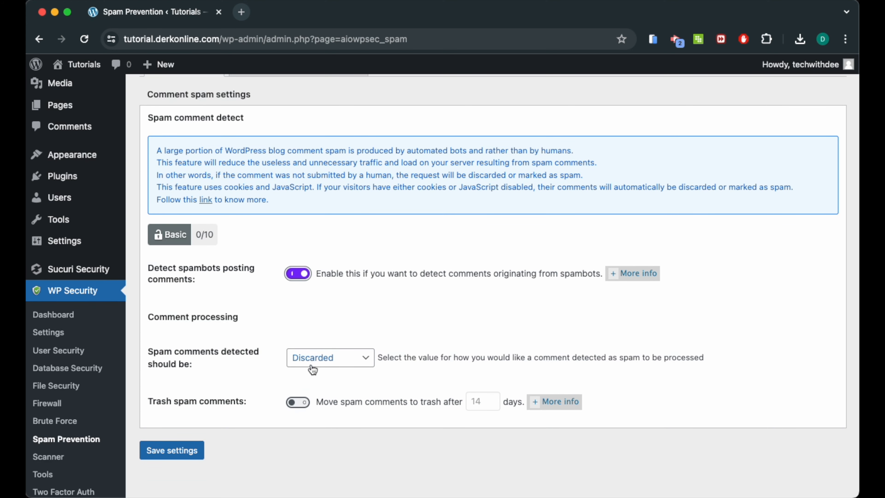
pyautogui.click(297, 402)
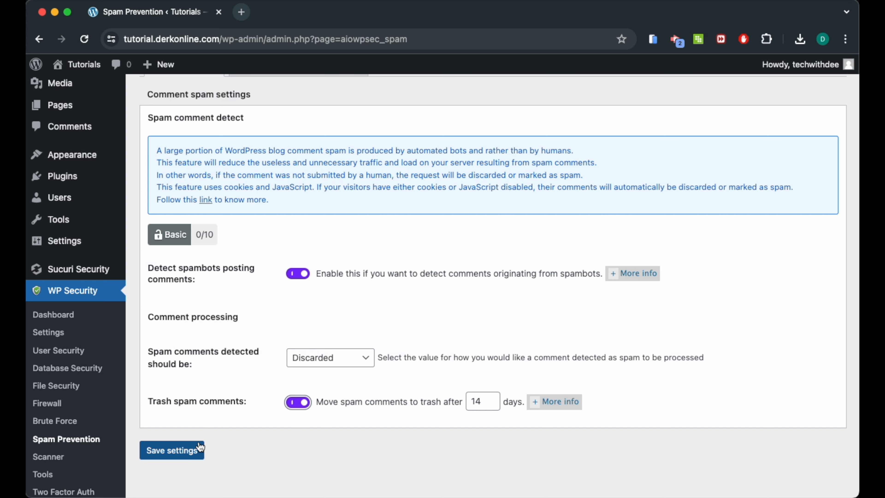
pyautogui.click(190, 450)
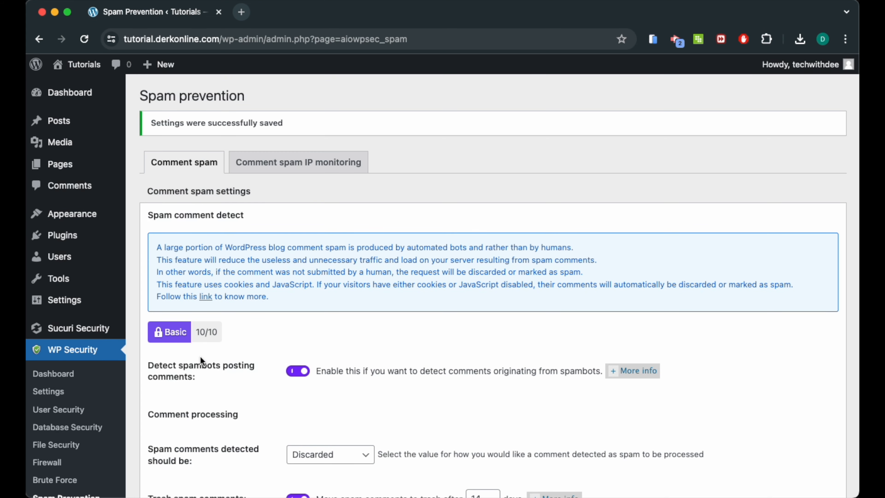
pyautogui.scroll(-1, 262, 391)
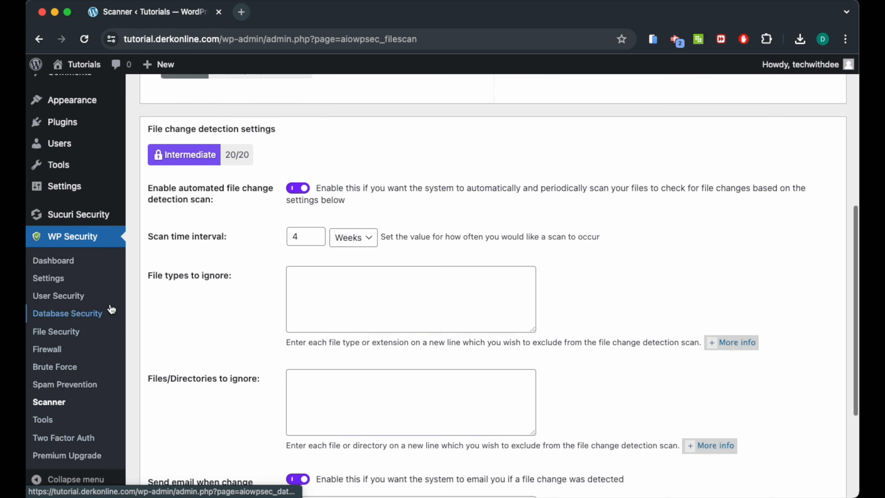
# Review the 245/545 security score on the WP Security dashboard, then return to WPS Hide Login.
pyautogui.moveTo(91, 231)
pyautogui.click(168, 379)
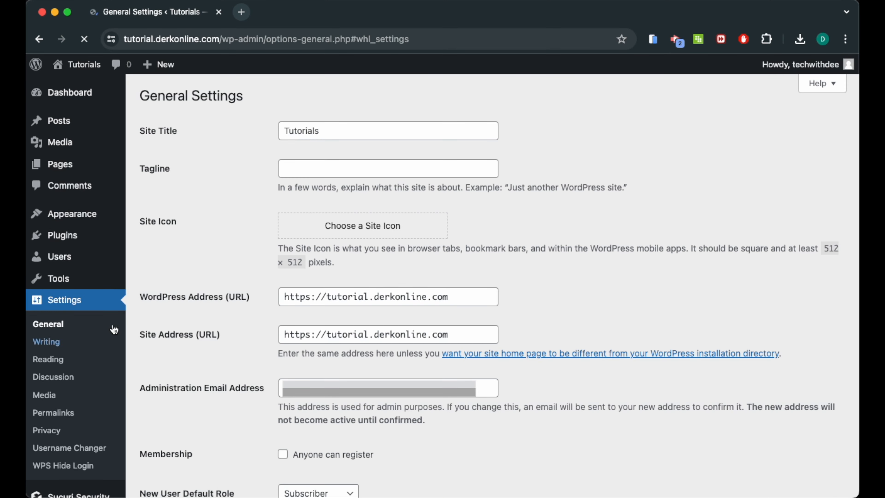
pyautogui.click(52, 458)
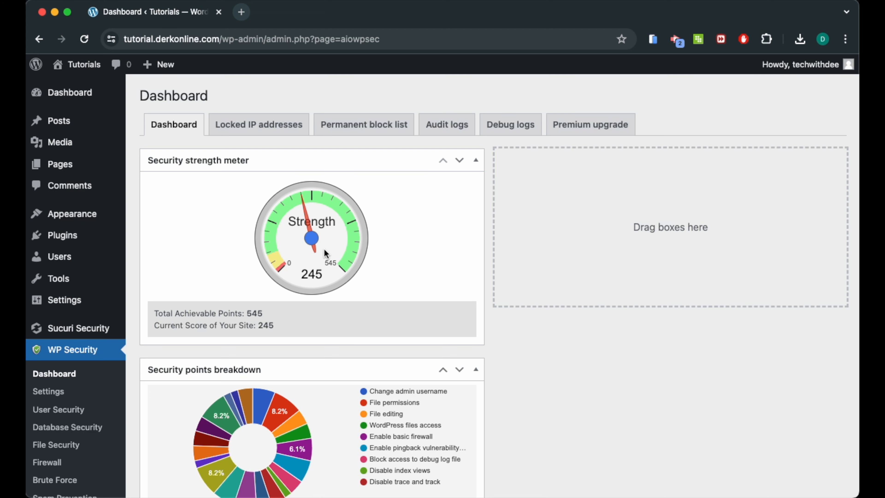
pyautogui.scroll(-5, 316, 256)
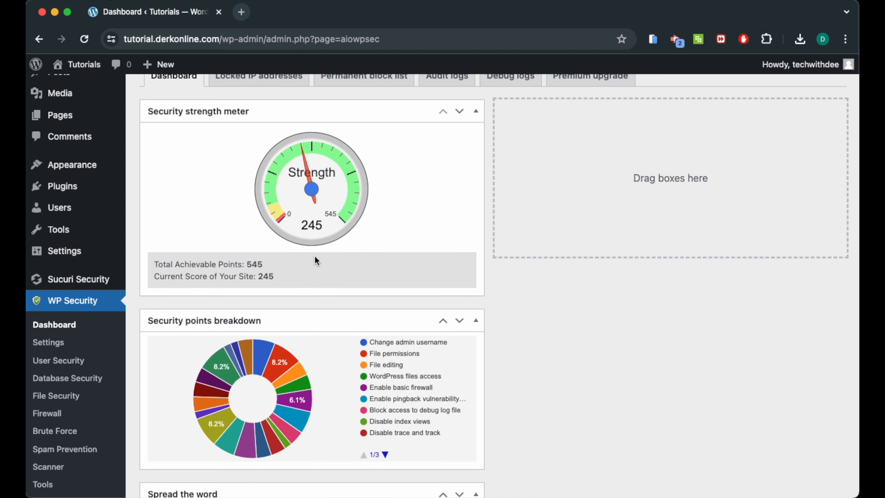
pyautogui.moveTo(93, 191)
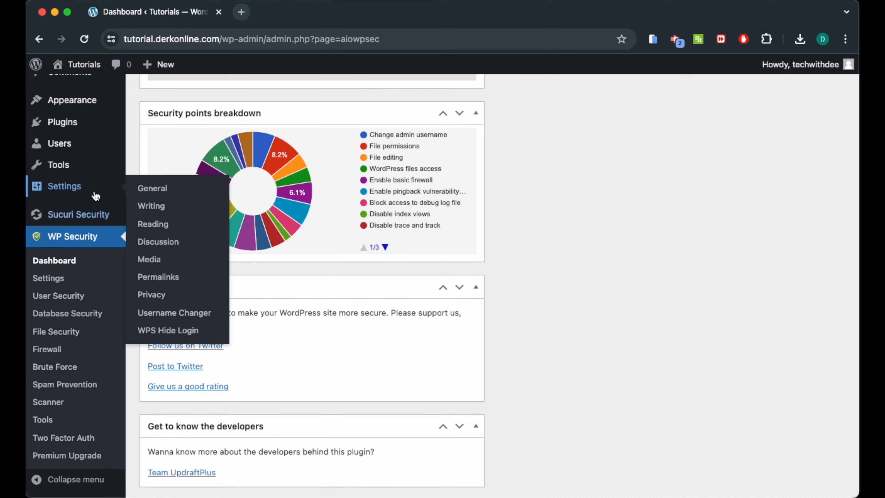
pyautogui.click(185, 329)
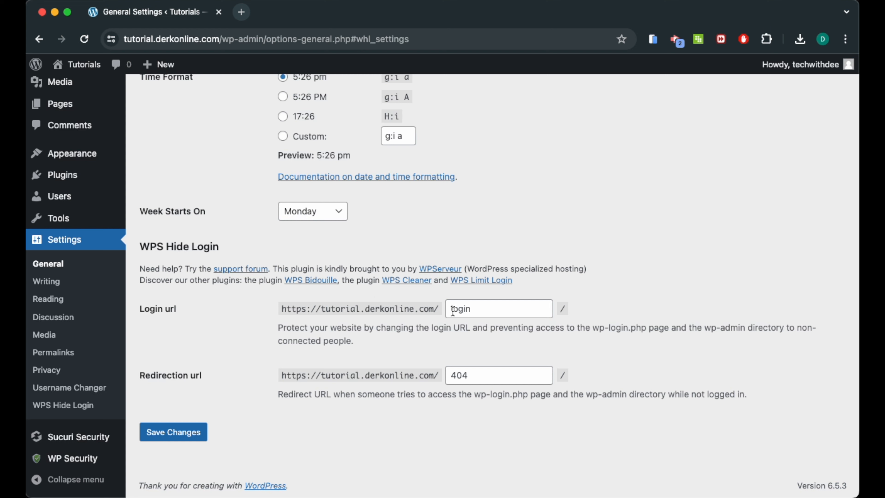
# Copy the 'login' slug from the Login url field and open an Incognito window.
pyautogui.doubleClick(461, 308)
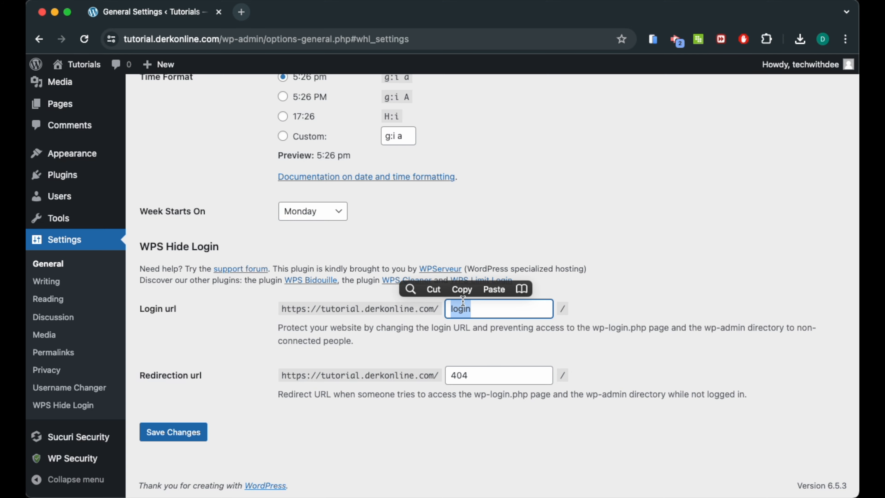
pyautogui.click(461, 289)
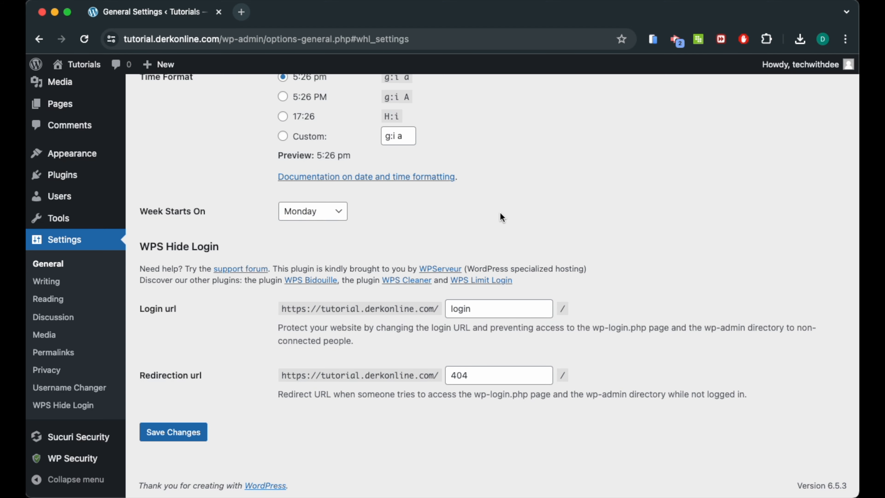
pyautogui.press('super+shift+n')
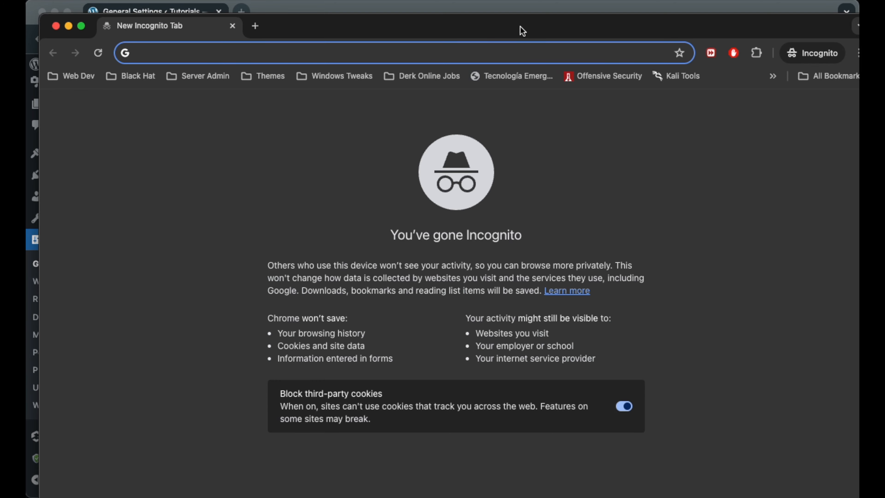
# Load tutorial.derkonline.com/login in the Incognito window to reach the WordPress login form.
pyautogui.write('tutori')
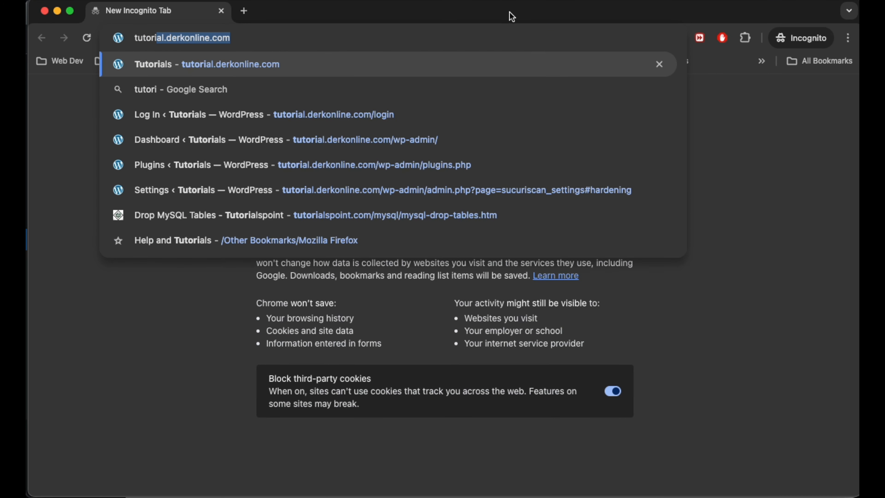
pyautogui.press('Right')
pyautogui.write('/login')
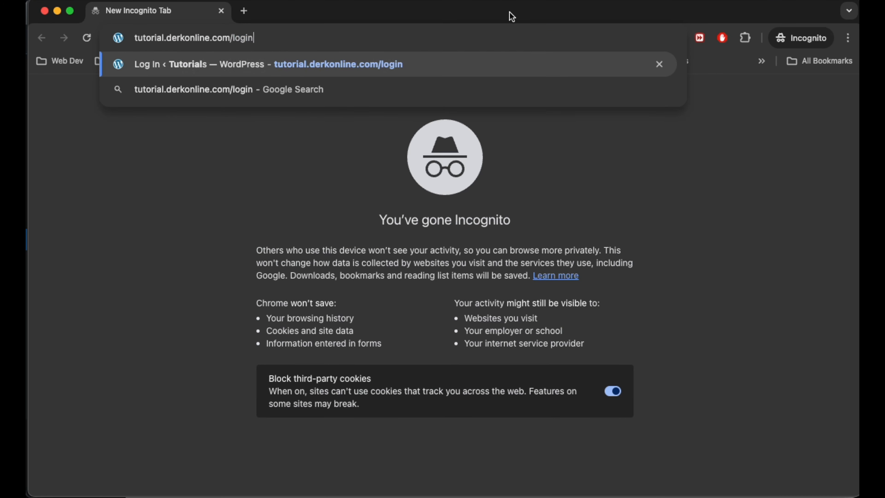
pyautogui.press('Return')
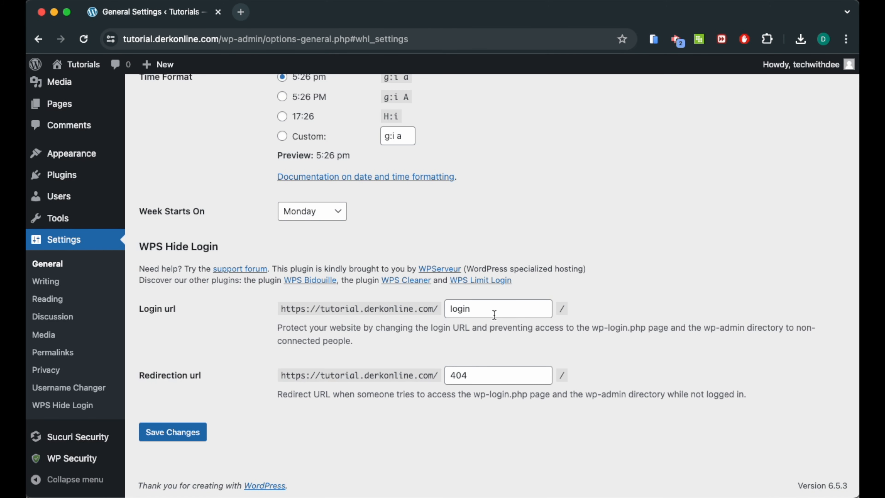
# Replace the 'login' slug with 'goldenpuppy' in the Login url field and save.
pyautogui.doubleClick(494, 314)
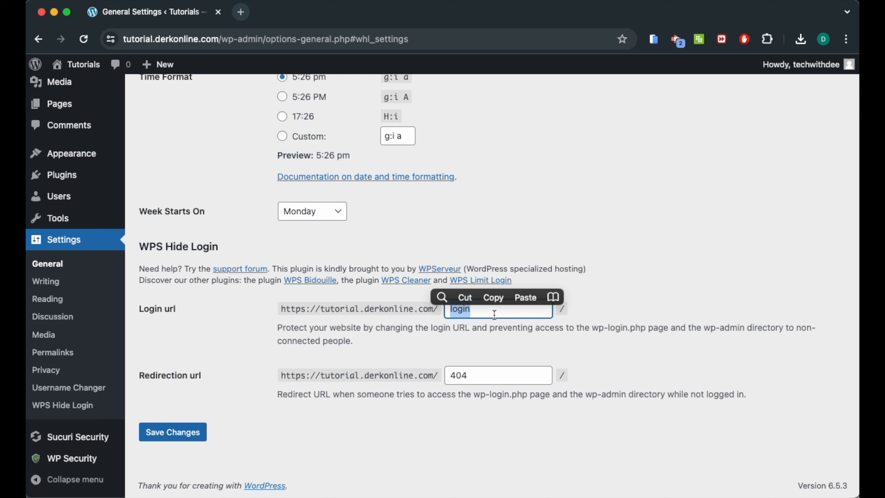
pyautogui.write('p')
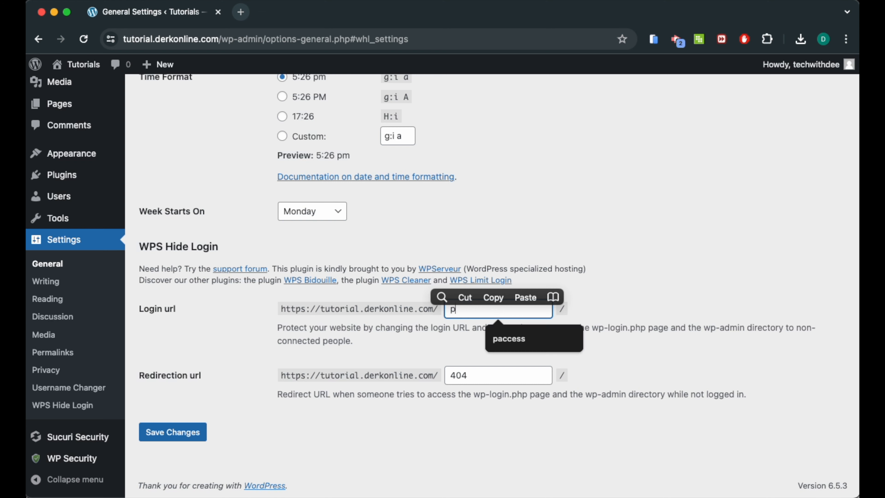
pyautogui.write('rotecteda')
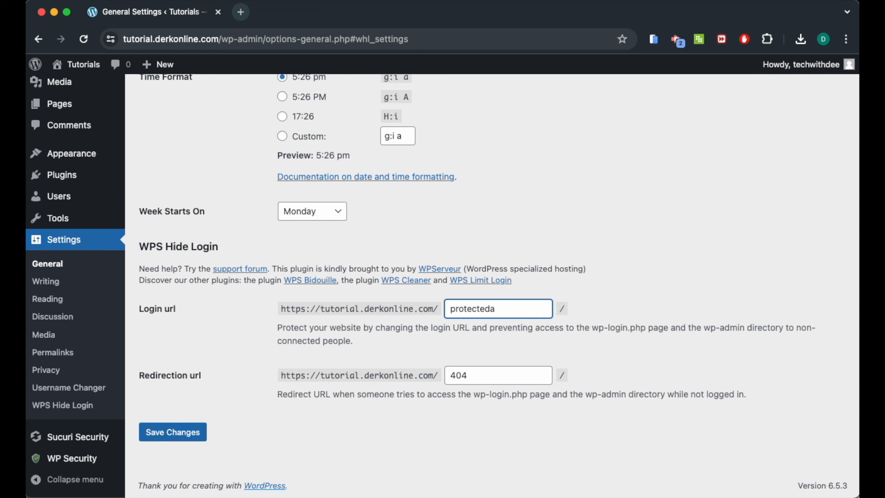
pyautogui.press('super+a')
pyautogui.write('classified')
pyautogui.press('super+a')
pyautogui.press('BackSpace')
pyautogui.write('goldenpuppy')
pyautogui.click(178, 435)
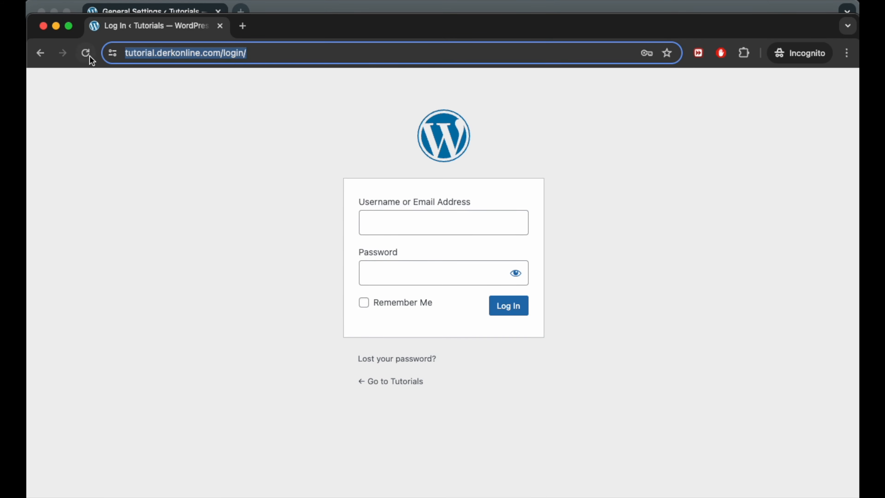
# Reload the old /login page to confirm Page Not Found, then change its address to goldenpuppy/.
pyautogui.click(88, 53)
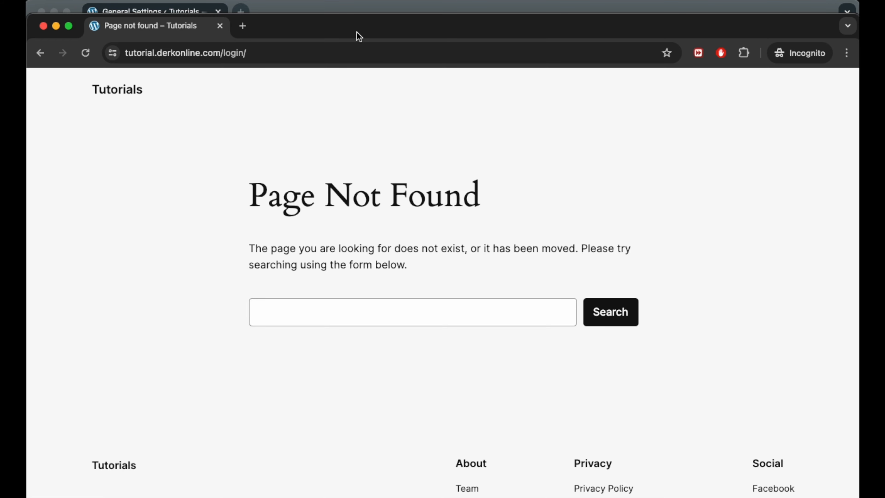
pyautogui.doubleClick(233, 54)
pyautogui.write('goldenpuppy/')
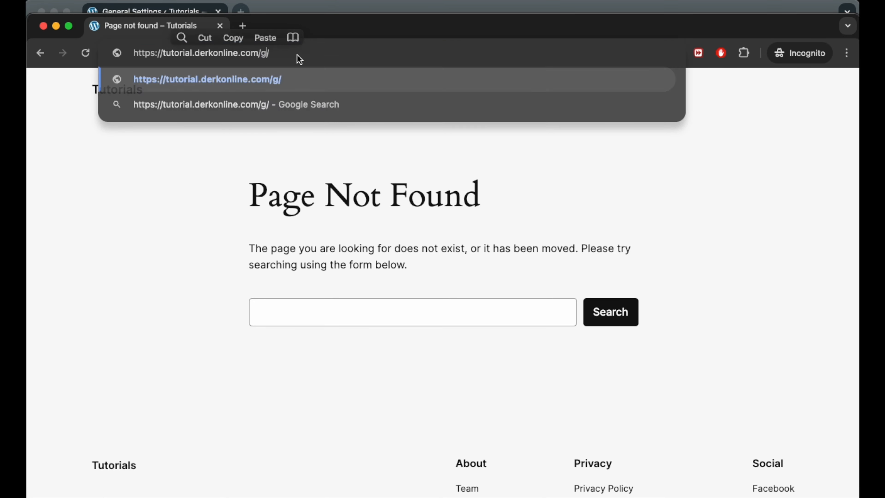